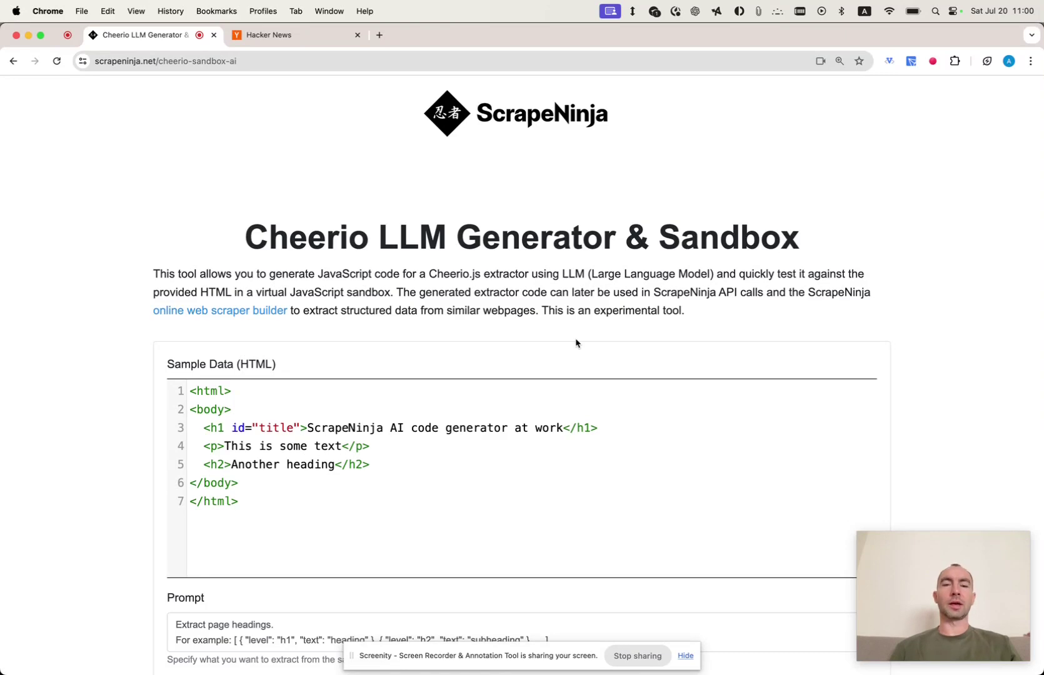
{"action": "scroll", "coordinate": [576, 343], "scroll_direction": "down", "scroll_amount": 5}
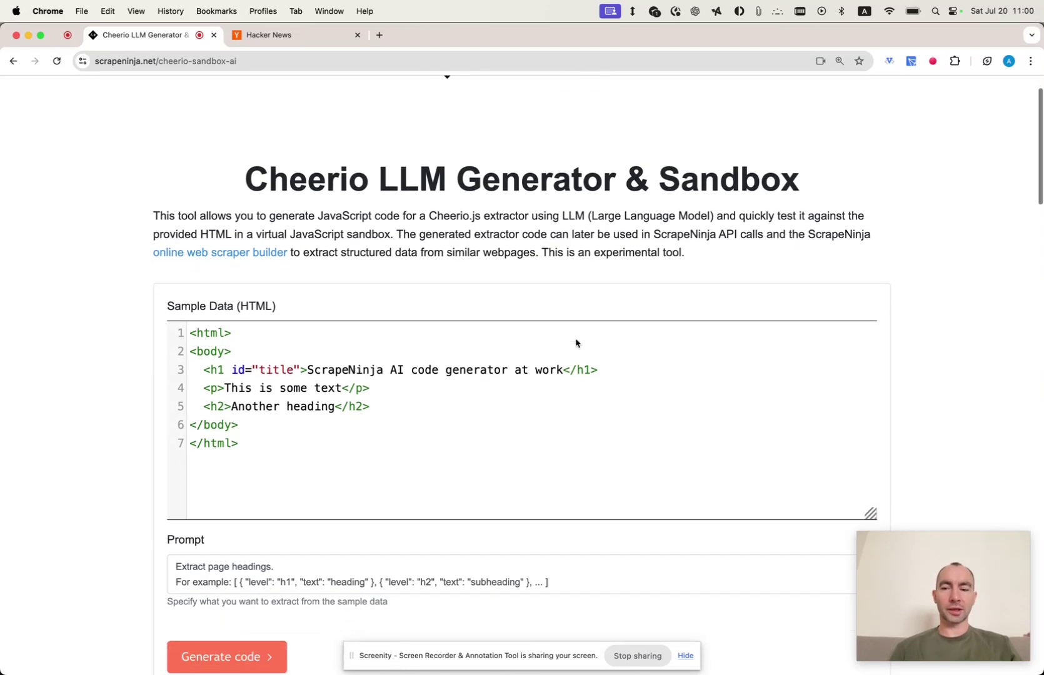
{"action": "scroll", "coordinate": [577, 339], "scroll_direction": "up", "scroll_amount": 2}
{"action": "scroll", "coordinate": [575, 340], "scroll_direction": "up", "scroll_amount": 2}
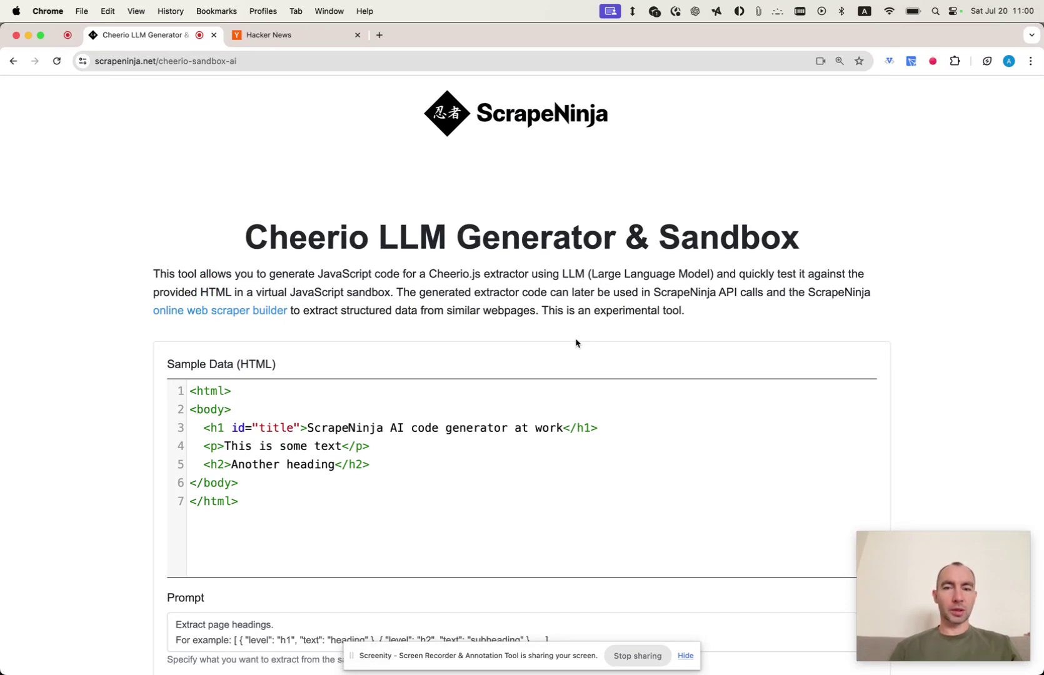
{"action": "scroll", "coordinate": [576, 343], "scroll_direction": "down", "scroll_amount": 2}
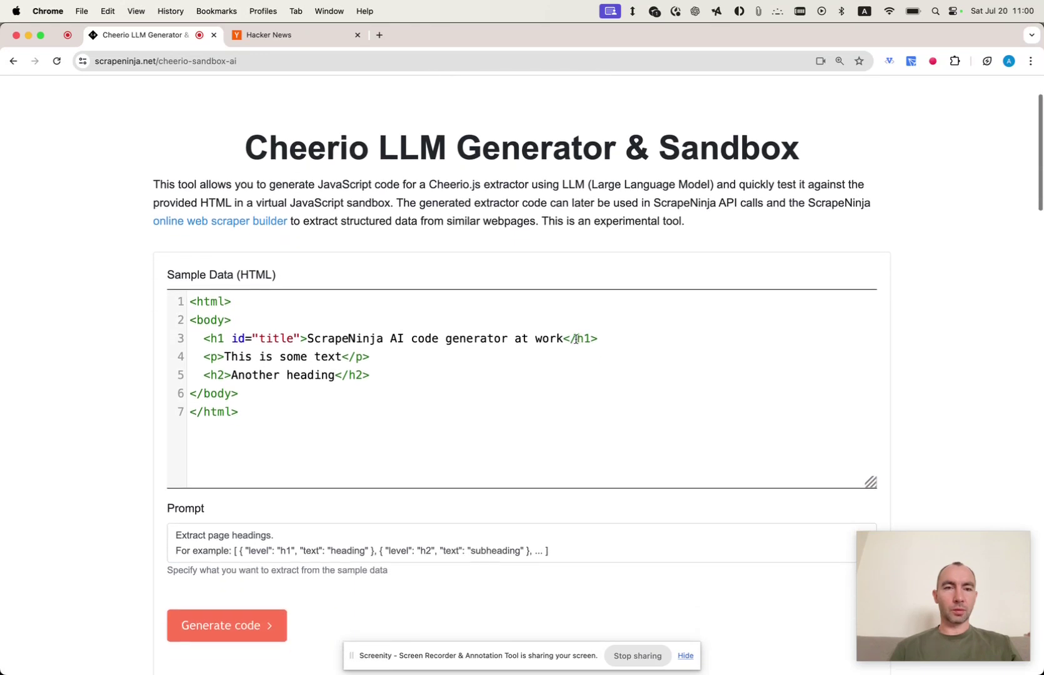
{"action": "scroll", "coordinate": [576, 340], "scroll_direction": "up", "scroll_amount": 2}
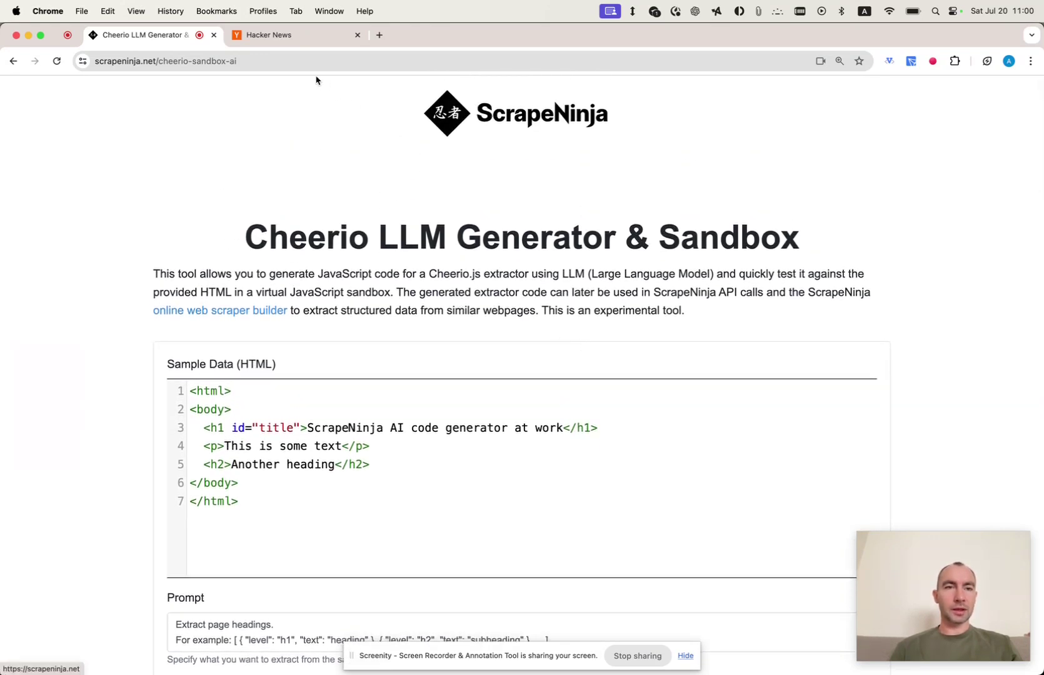
Copy the complete HTML source of the Hacker News front page.
{"action": "left_click", "coordinate": [301, 45]}
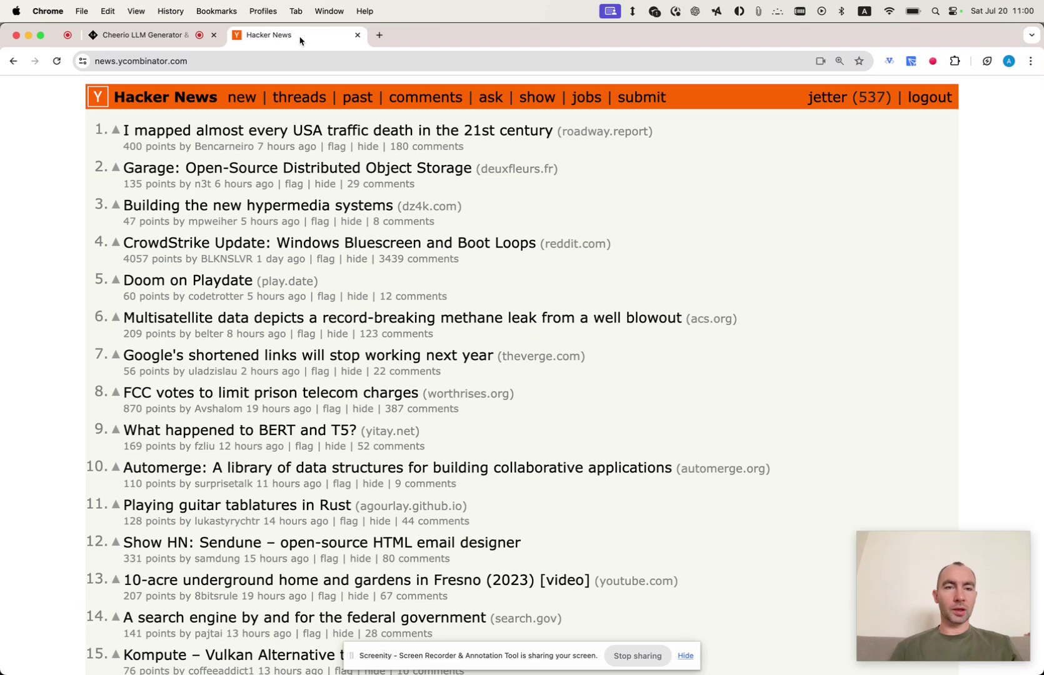
{"action": "right_click", "coordinate": [845, 214]}
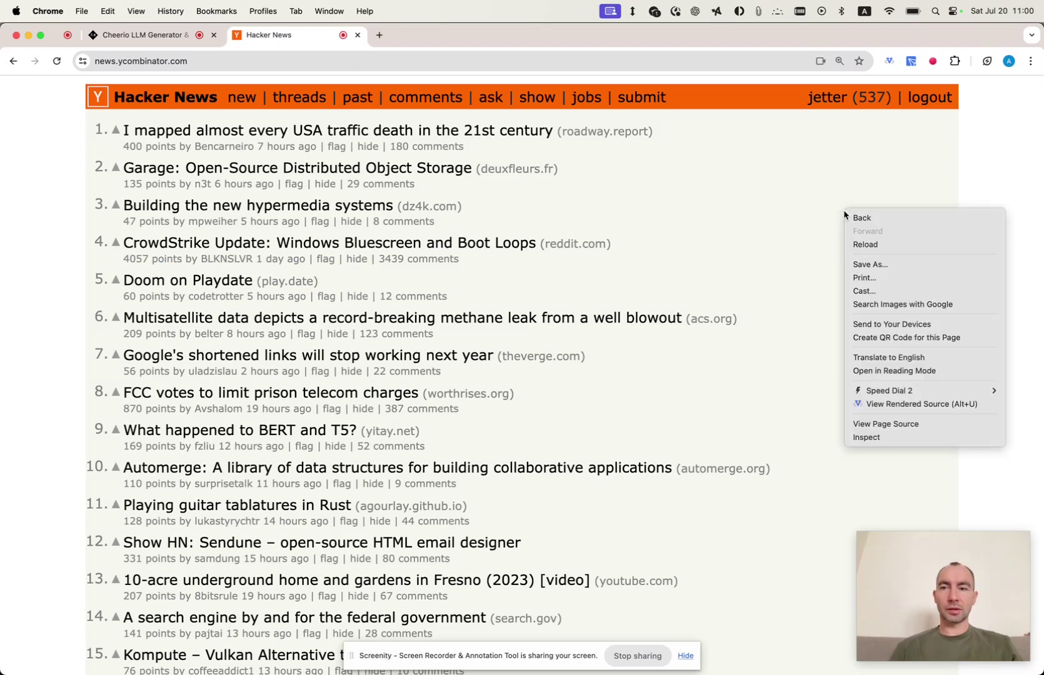
{"action": "left_click", "coordinate": [891, 426]}
{"action": "key", "text": "super+a"}
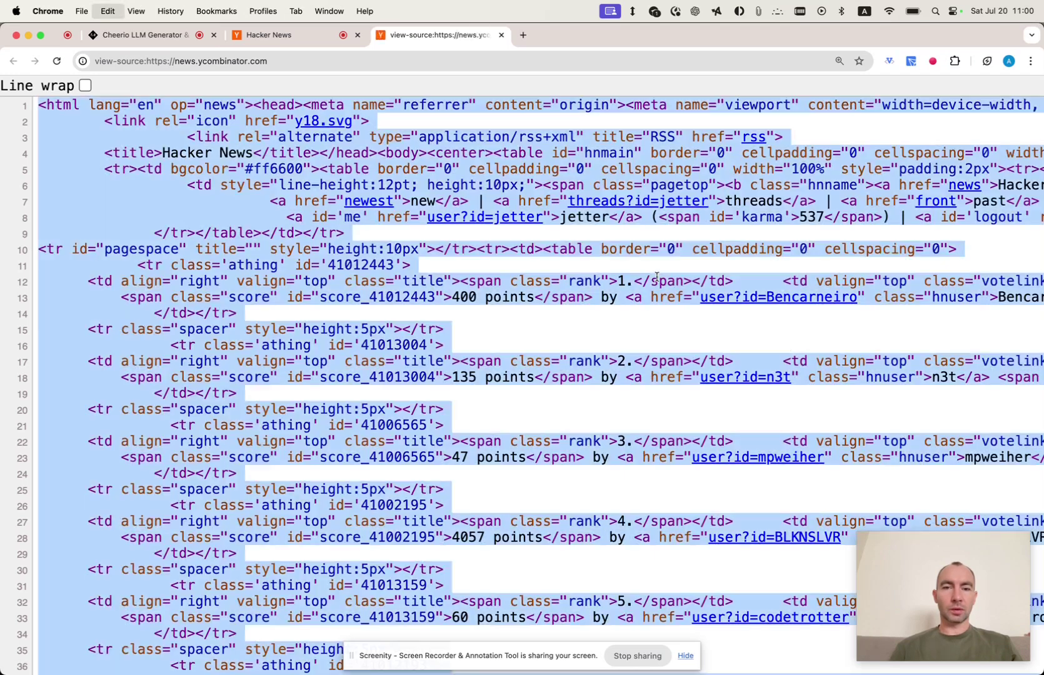
{"action": "key", "text": "super+c"}
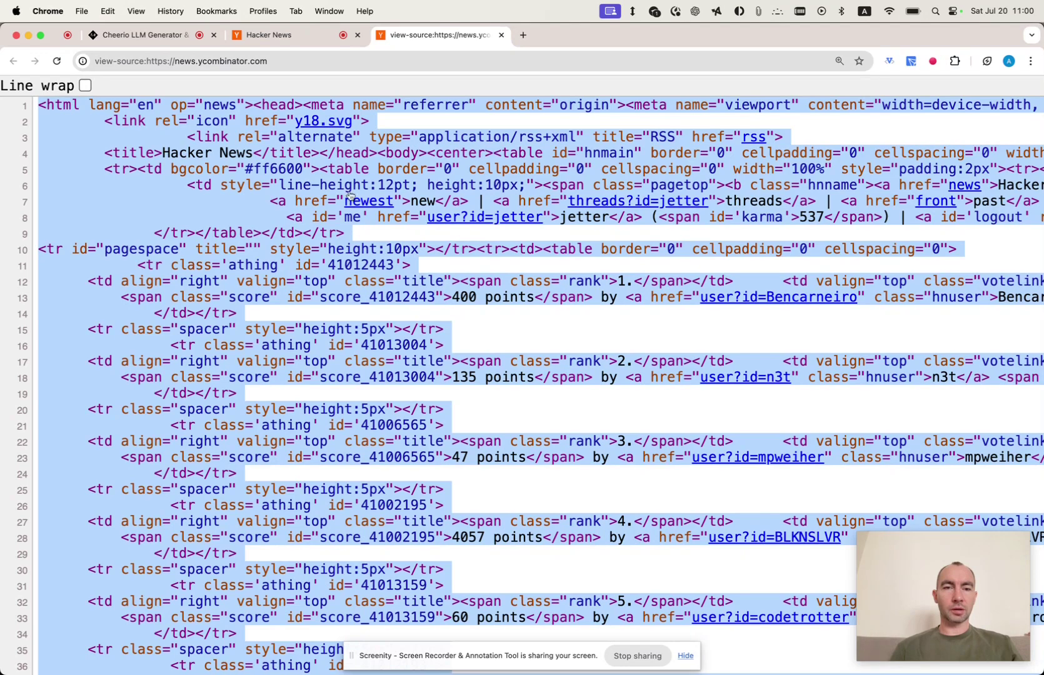
{"action": "scroll", "coordinate": [422, 391], "scroll_direction": "down", "scroll_amount": 2}
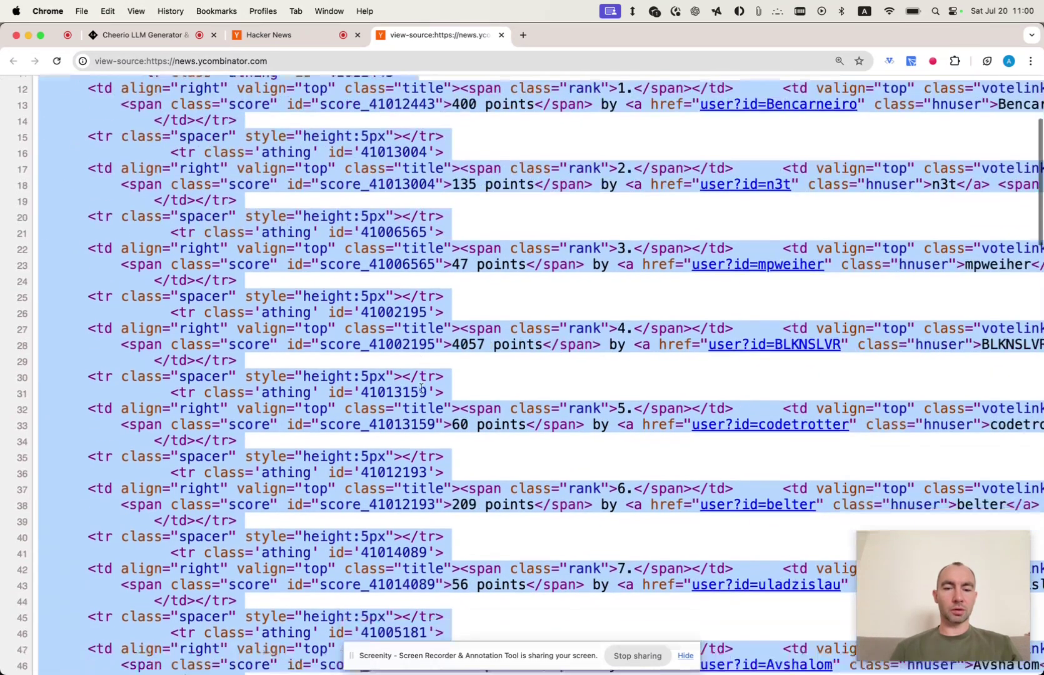
{"action": "scroll", "coordinate": [421, 390], "scroll_direction": "down", "scroll_amount": 4}
{"action": "scroll", "coordinate": [422, 387], "scroll_direction": "down", "scroll_amount": 3}
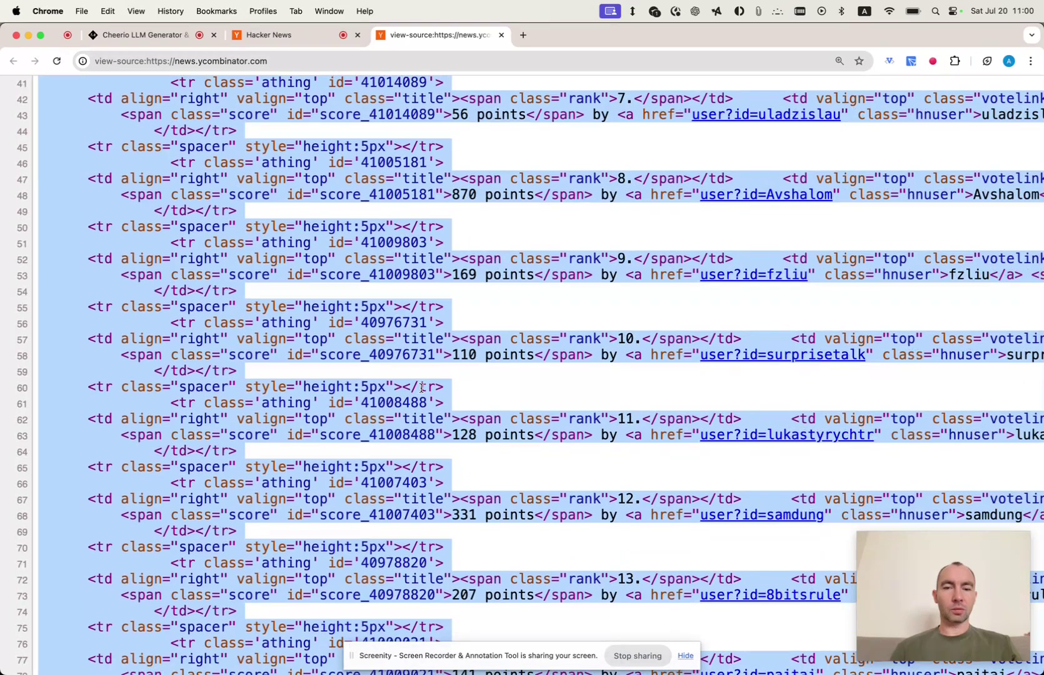
{"action": "scroll", "coordinate": [225, 88], "scroll_direction": "up", "scroll_amount": 10}
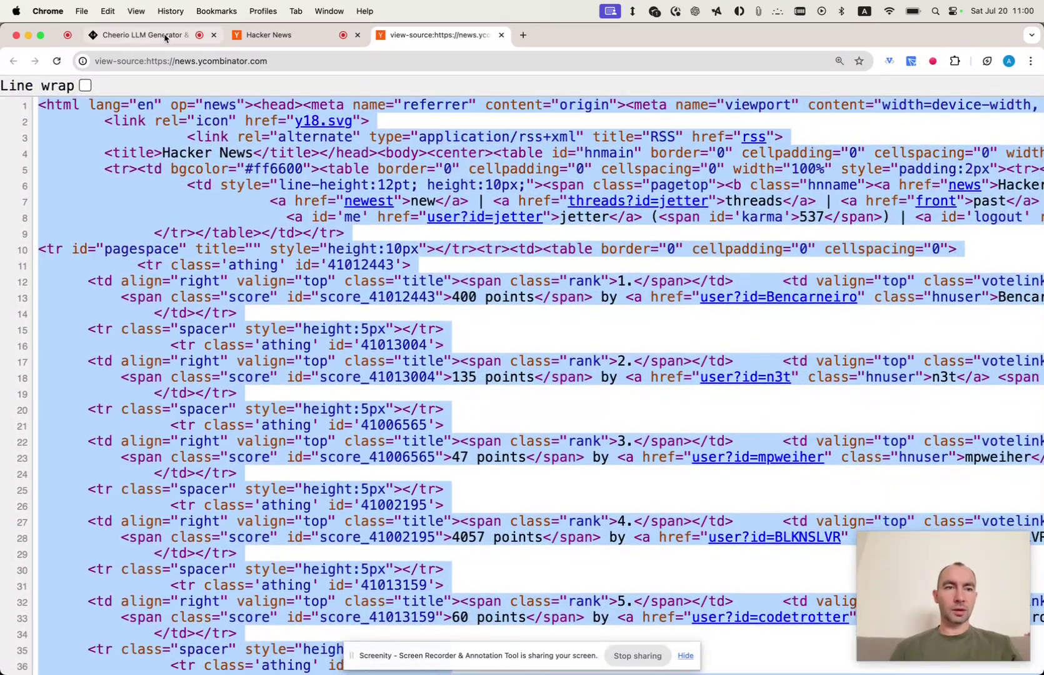
Replace the Sample Data (HTML) with the copied Hacker News source.
{"action": "left_click", "coordinate": [156, 34]}
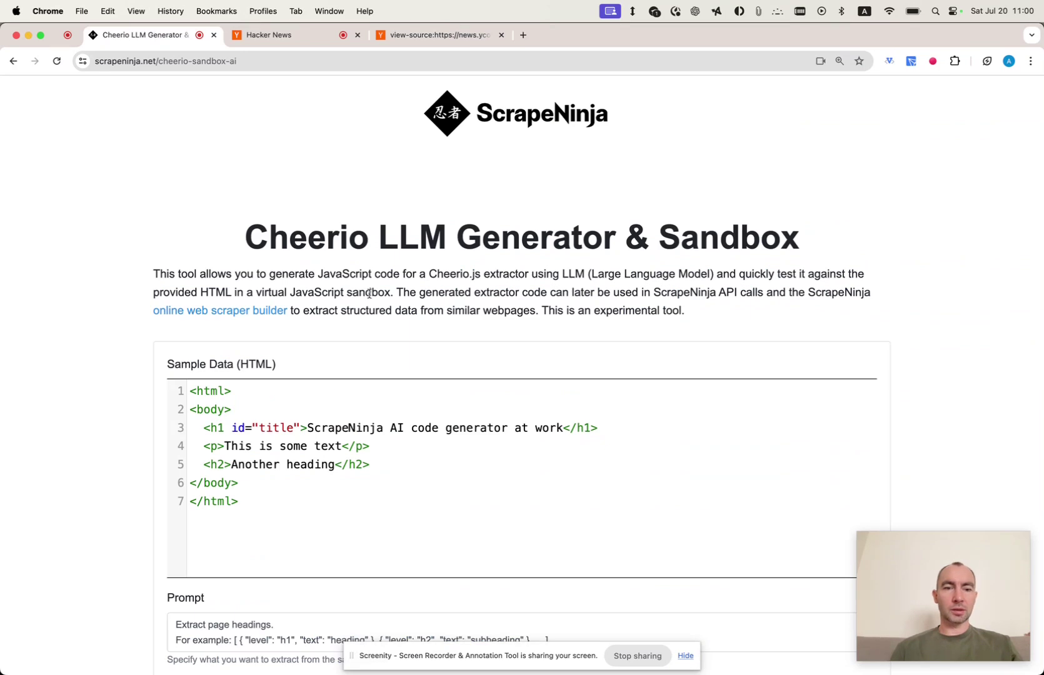
{"action": "left_click", "coordinate": [392, 492]}
{"action": "key", "text": "super+a"}
{"action": "key", "text": "super+v"}
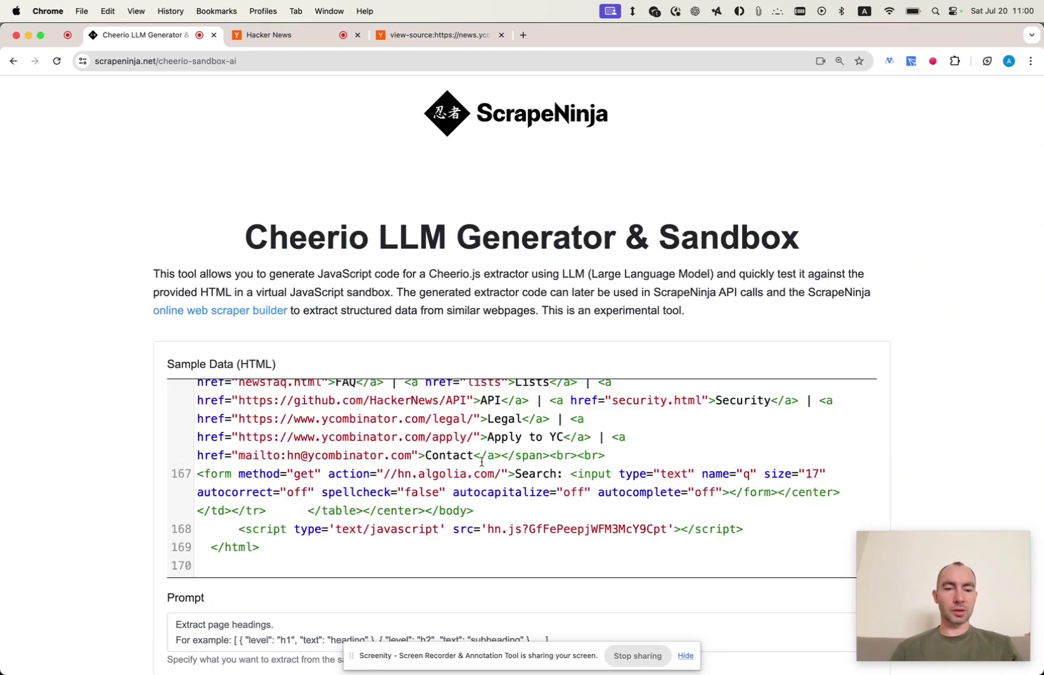
{"action": "scroll", "coordinate": [481, 462], "scroll_direction": "down", "scroll_amount": 5}
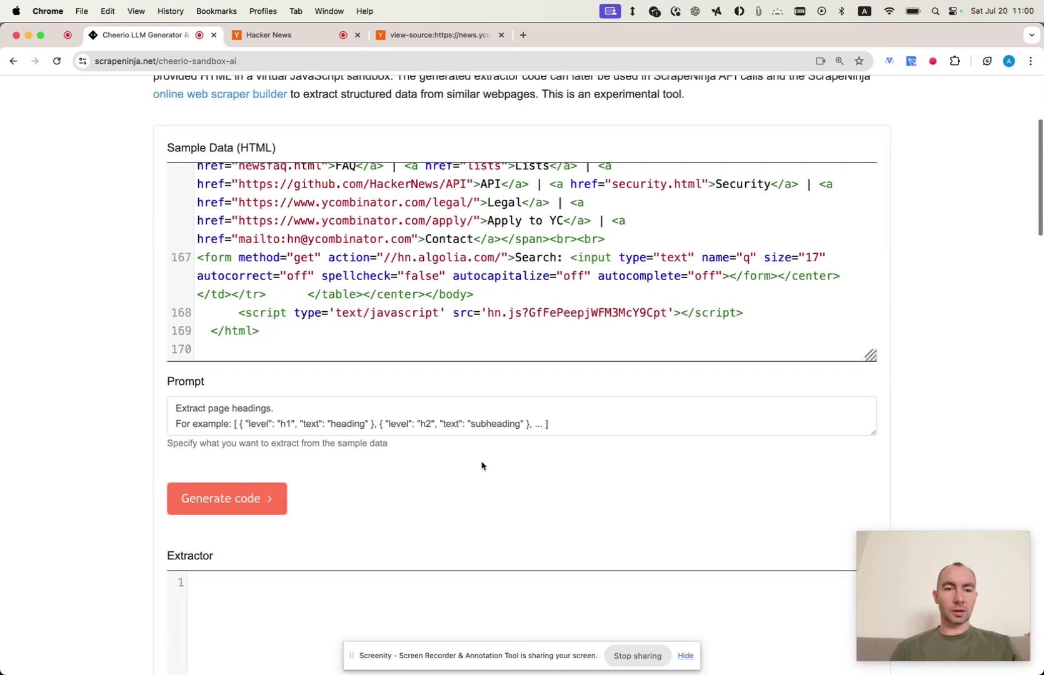
Remove the prompt's example line and select 'page headings.' to reword it as 'Extract news items.'.
{"action": "left_click", "coordinate": [606, 418]}
{"action": "key", "text": "shift+Up"}
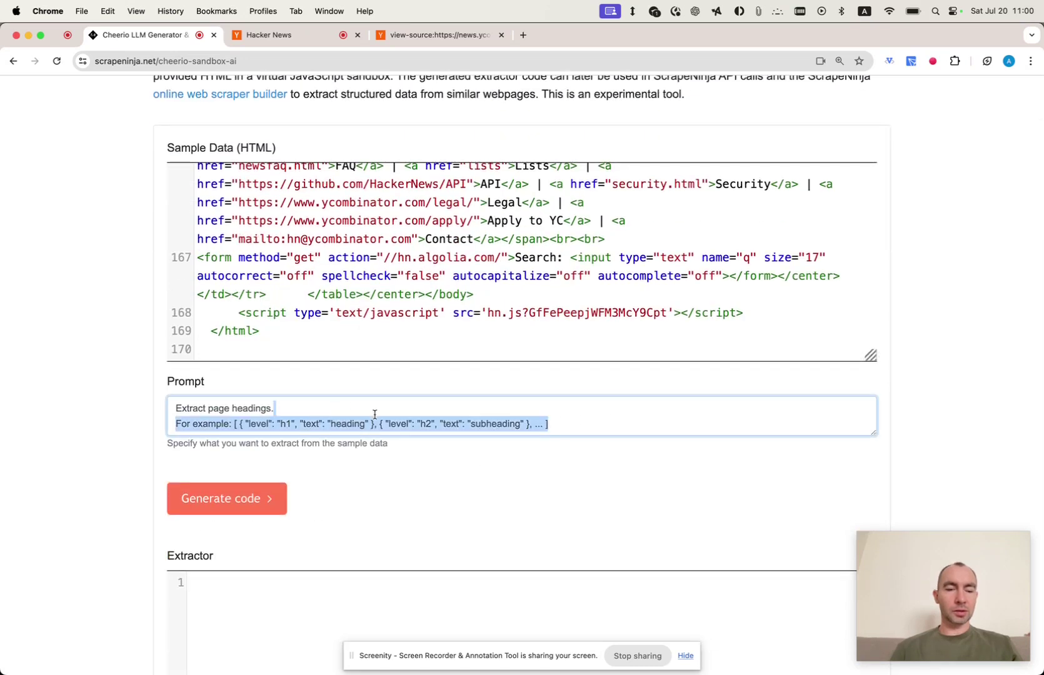
{"action": "key", "text": "BackSpace"}
{"action": "key", "text": "alt+Left"}
{"action": "key", "text": "alt+Left"}
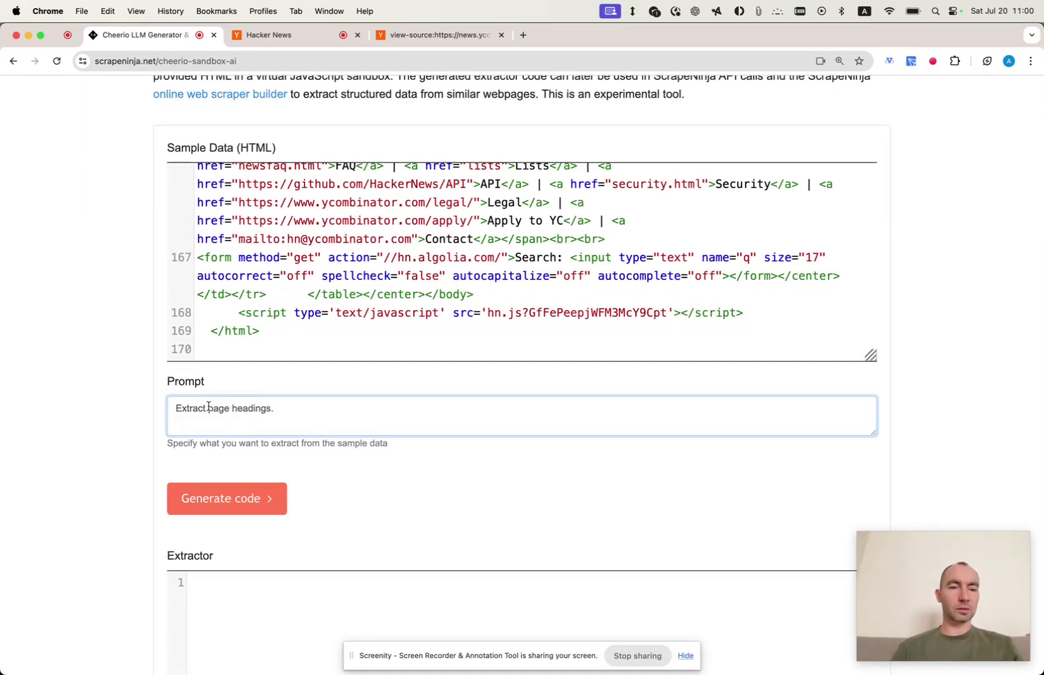
{"action": "key", "text": "super+shift+Right"}
{"action": "type", "text": "news item"}
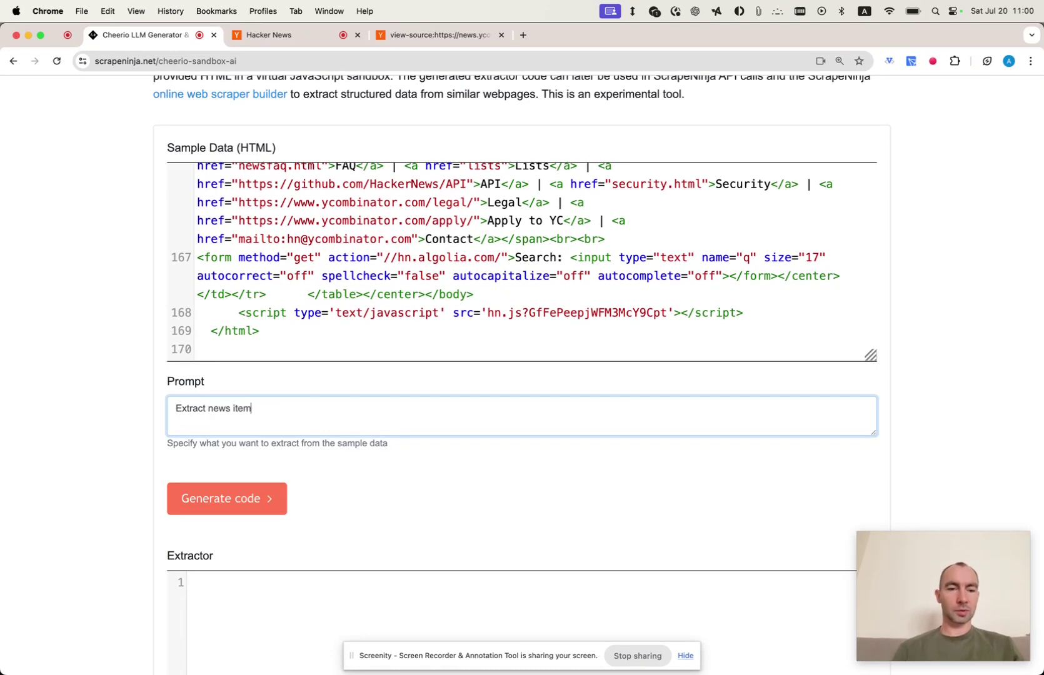
{"action": "type", "text": "s."}
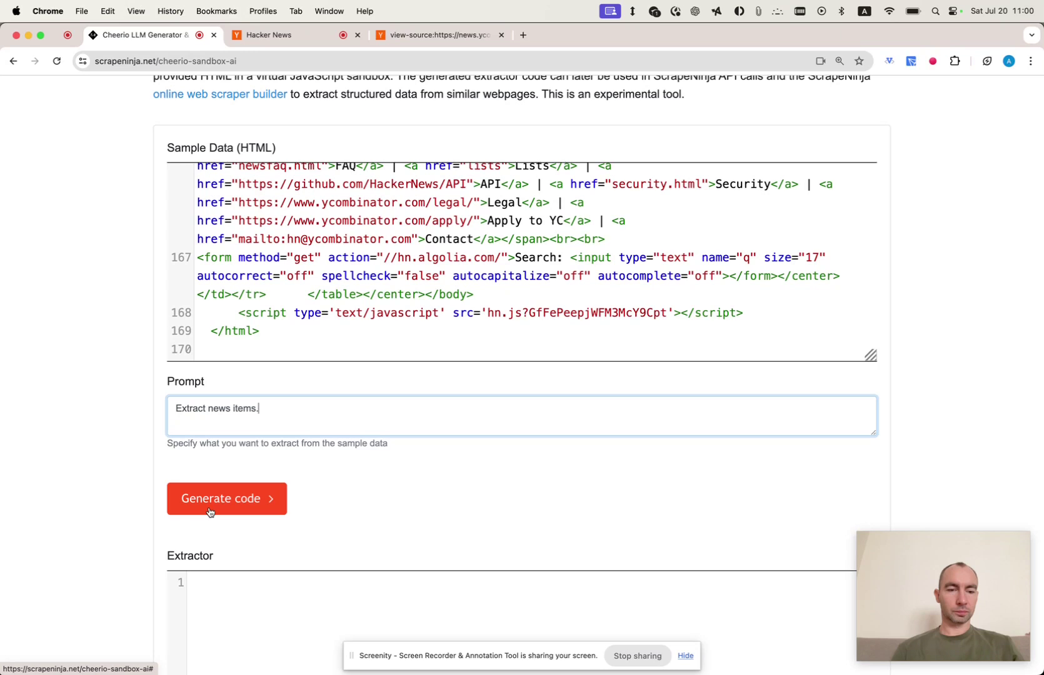
Generate the news-item extractor code and look over the first processing stats figures.
{"action": "left_click", "coordinate": [209, 511]}
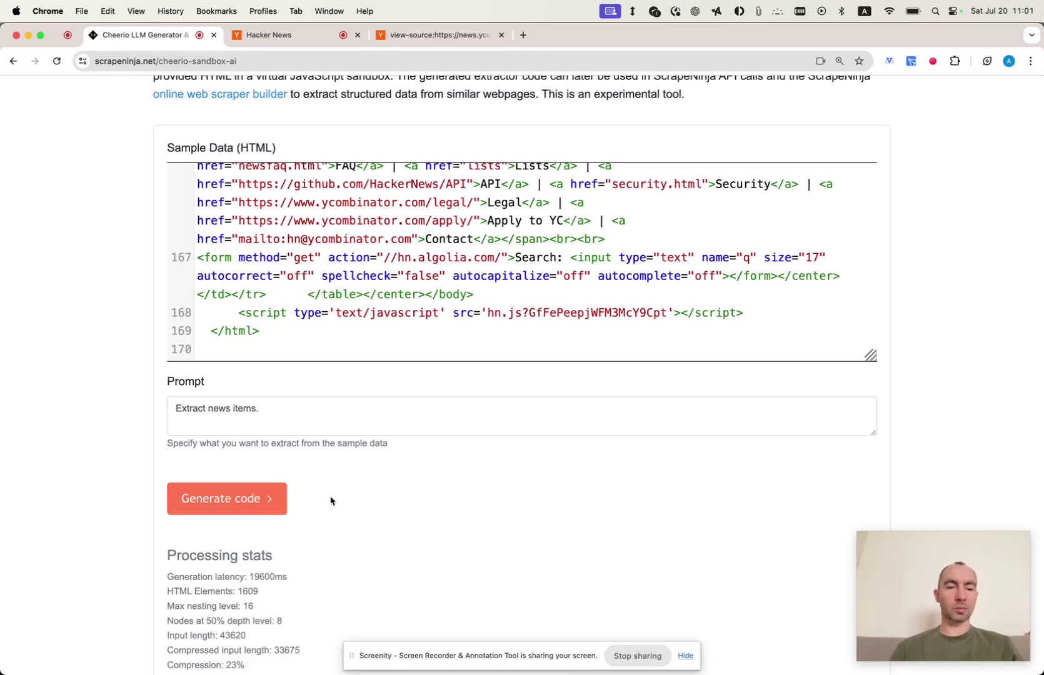
{"action": "scroll", "coordinate": [331, 501], "scroll_direction": "down", "scroll_amount": 6}
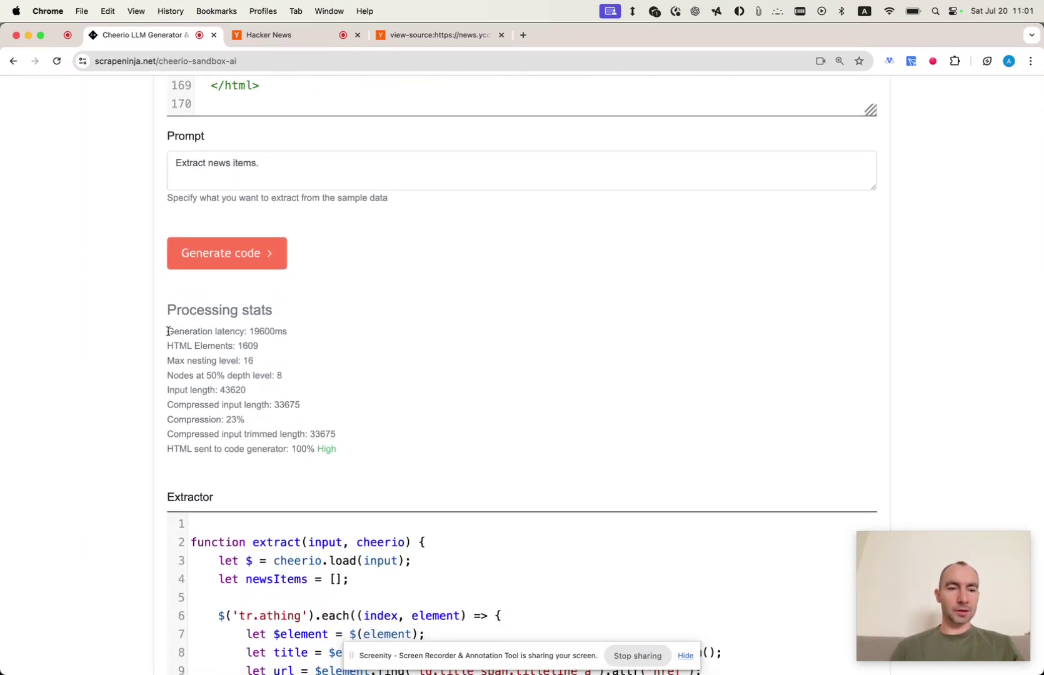
{"action": "left_click_drag", "start_coordinate": [167, 331], "coordinate": [309, 397]}
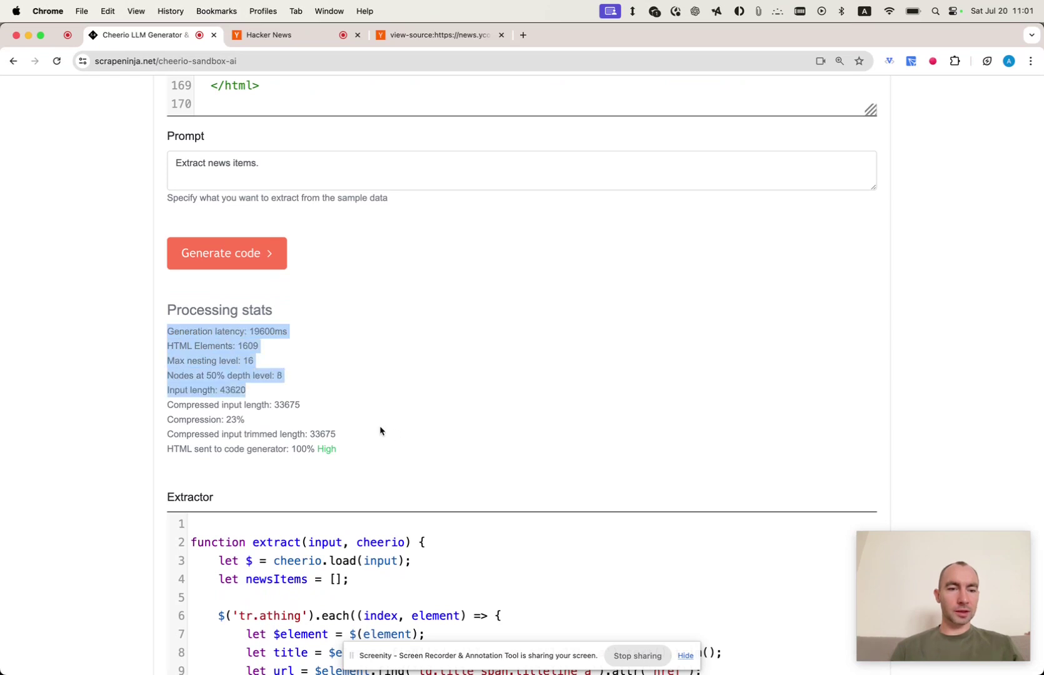
{"action": "left_click", "coordinate": [363, 425]}
{"action": "scroll", "coordinate": [363, 424], "scroll_direction": "down", "scroll_amount": 4}
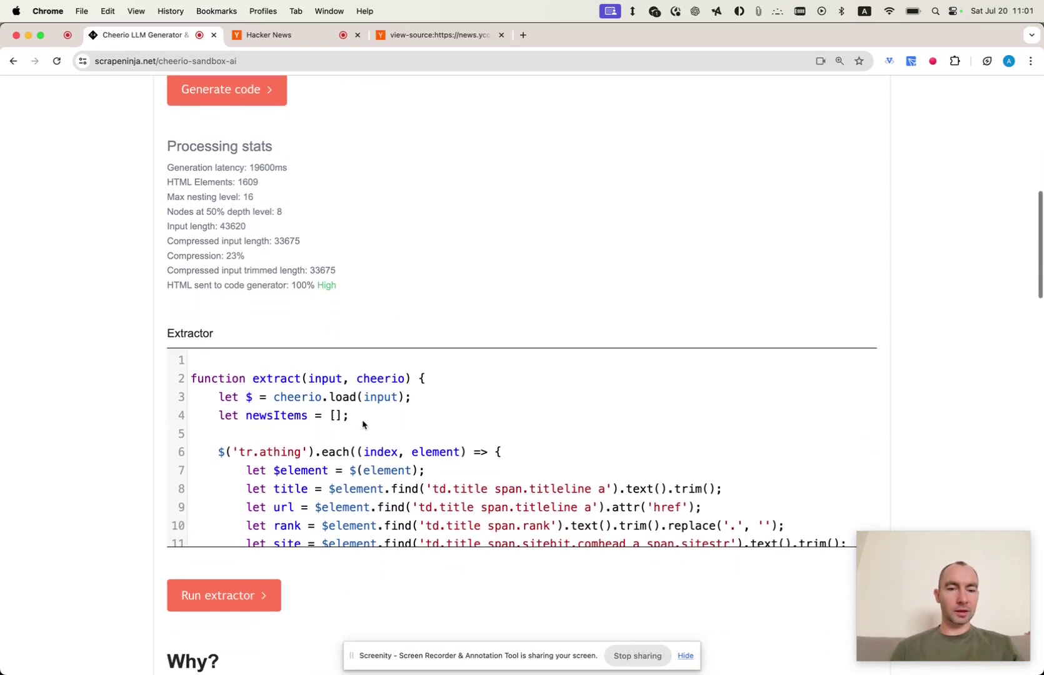
{"action": "scroll", "coordinate": [415, 448], "scroll_direction": "down", "scroll_amount": 2}
{"action": "scroll", "coordinate": [414, 448], "scroll_direction": "up", "scroll_amount": 2}
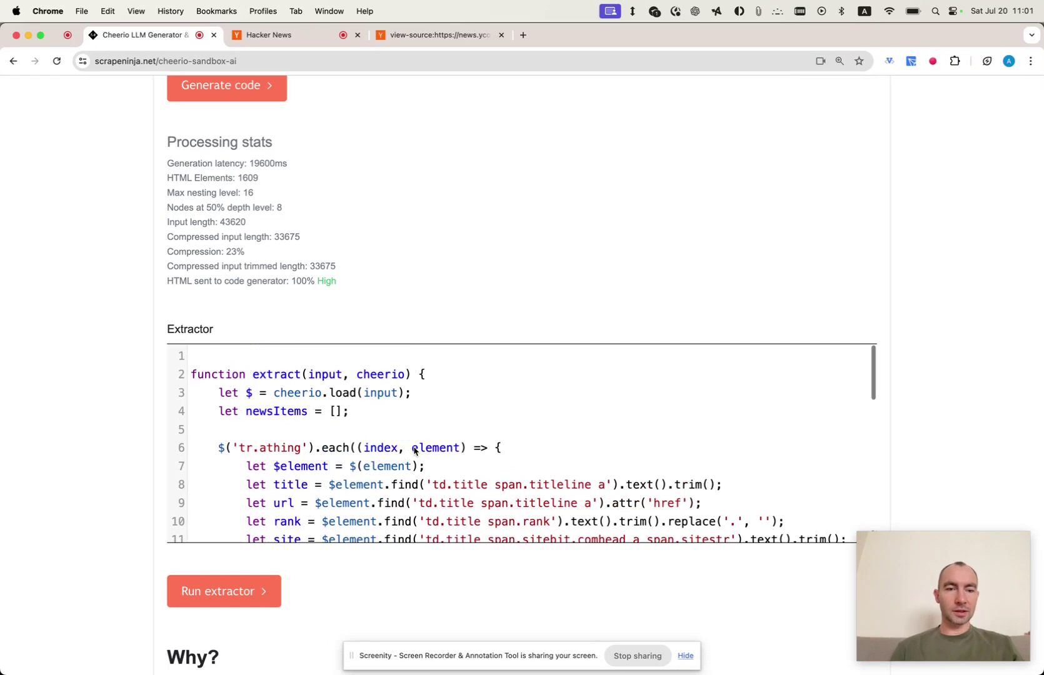
{"action": "scroll", "coordinate": [414, 448], "scroll_direction": "down", "scroll_amount": 4}
{"action": "scroll", "coordinate": [414, 450], "scroll_direction": "down", "scroll_amount": 3}
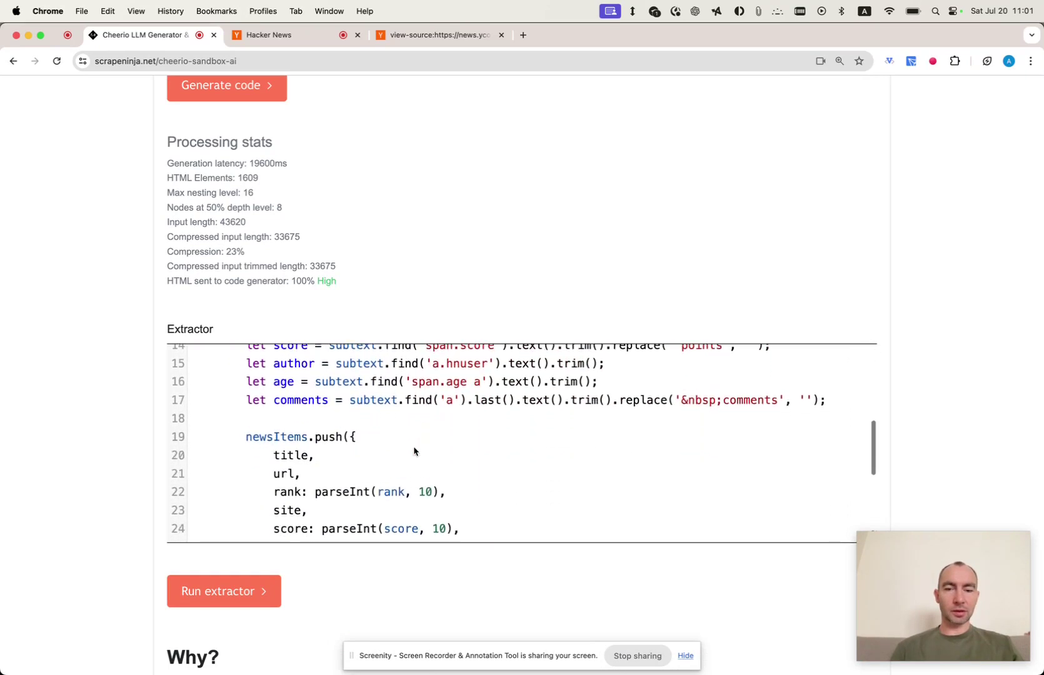
{"action": "scroll", "coordinate": [414, 451], "scroll_direction": "down", "scroll_amount": 3}
{"action": "scroll", "coordinate": [415, 452], "scroll_direction": "up", "scroll_amount": 5}
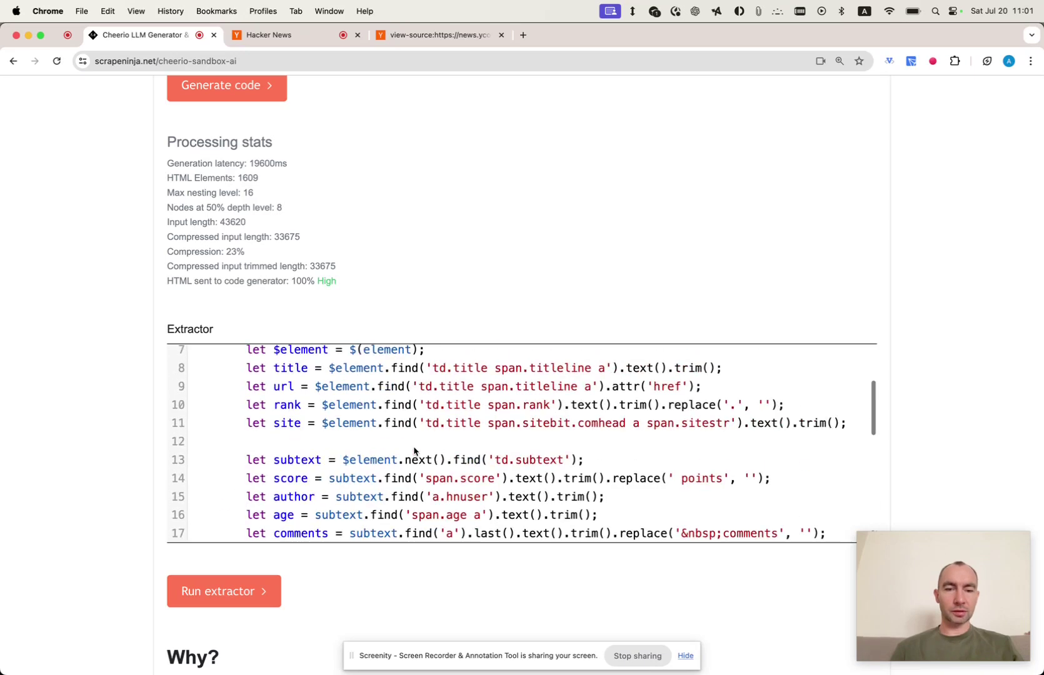
Run the generated extractor on the Hacker News HTML to get JSON items.
{"action": "left_click", "coordinate": [238, 582]}
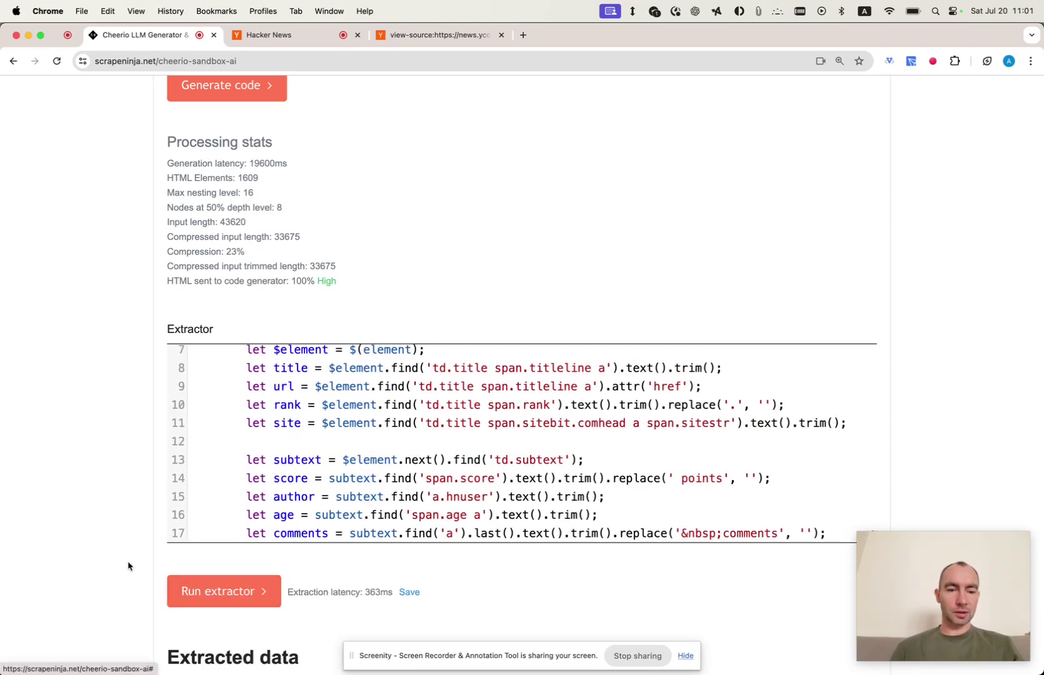
{"action": "scroll", "coordinate": [128, 566], "scroll_direction": "down", "scroll_amount": 3}
{"action": "scroll", "coordinate": [128, 566], "scroll_direction": "down", "scroll_amount": 2}
{"action": "scroll", "coordinate": [128, 567], "scroll_direction": "down", "scroll_amount": 2}
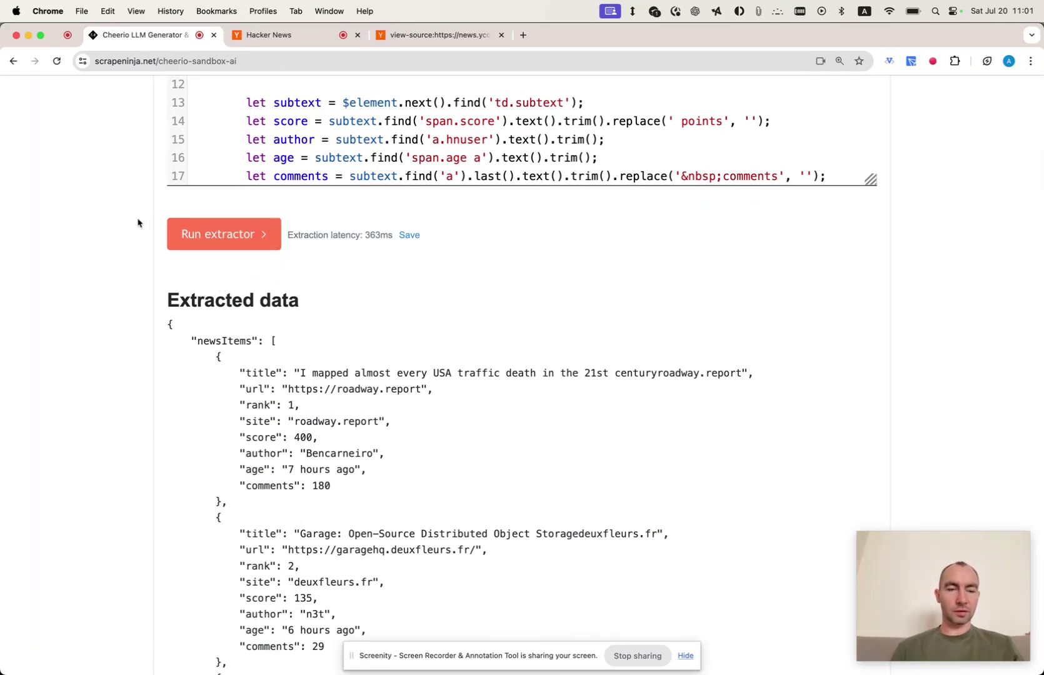
{"action": "scroll", "coordinate": [236, 235], "scroll_direction": "up", "scroll_amount": 1}
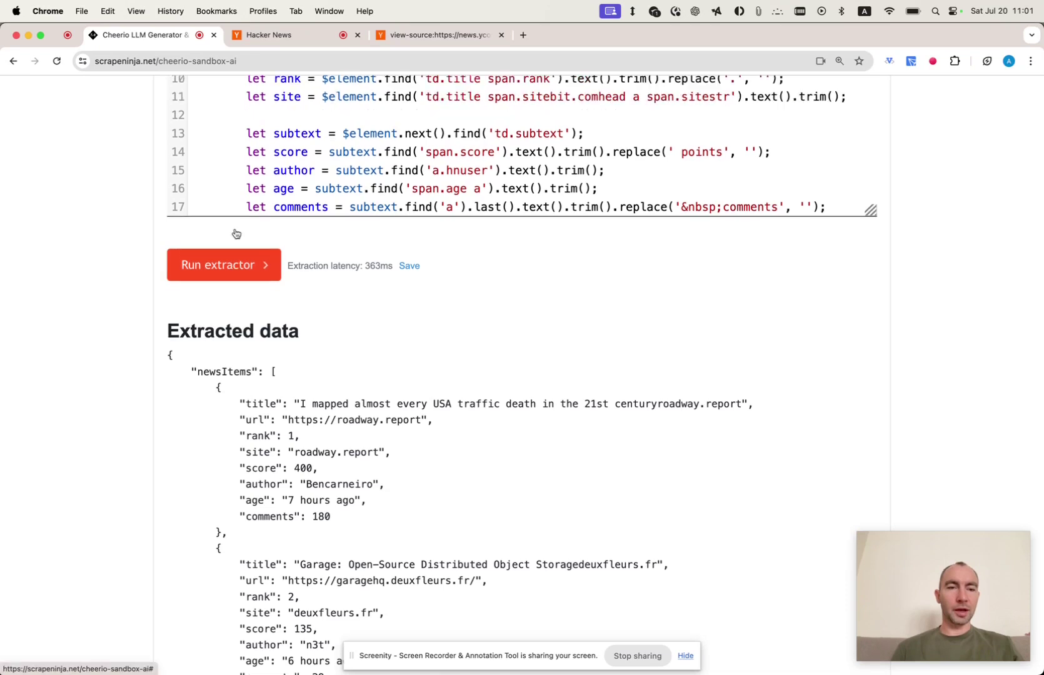
{"action": "scroll", "coordinate": [236, 234], "scroll_direction": "up", "scroll_amount": 1}
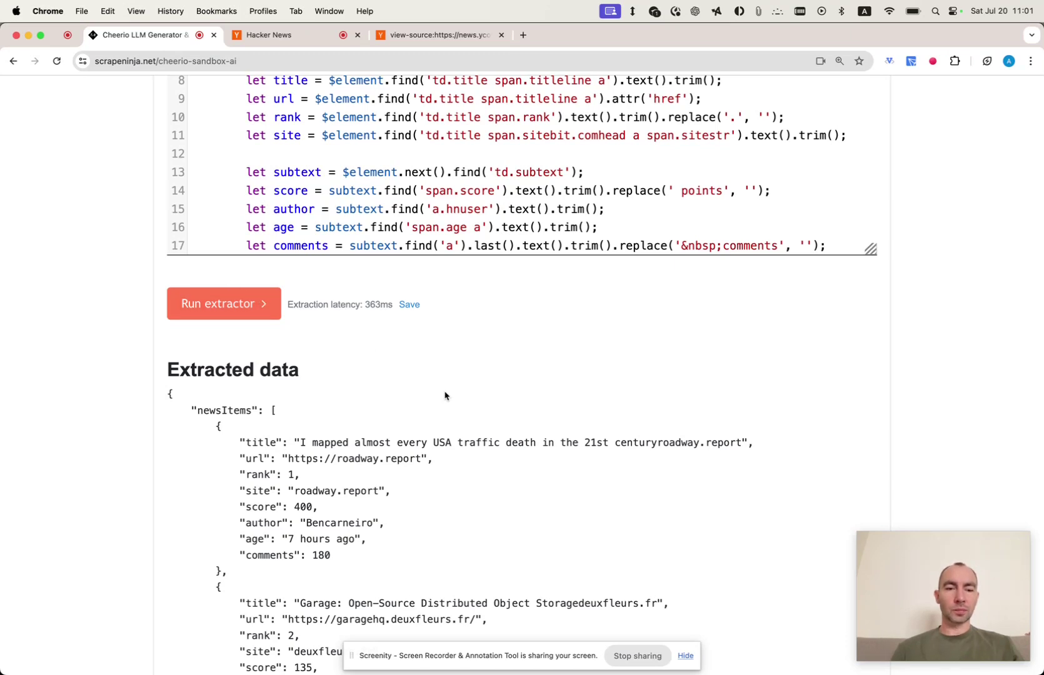
{"action": "scroll", "coordinate": [444, 396], "scroll_direction": "down", "scroll_amount": 3}
{"action": "scroll", "coordinate": [445, 396], "scroll_direction": "down", "scroll_amount": 1}
{"action": "scroll", "coordinate": [444, 395], "scroll_direction": "down", "scroll_amount": 3}
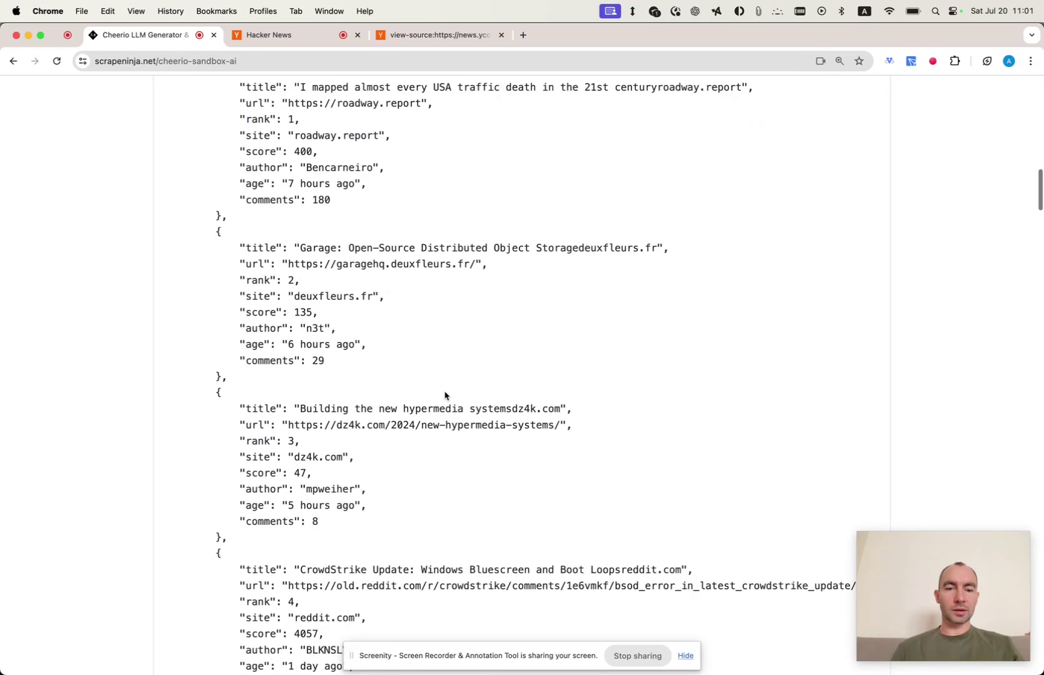
{"action": "scroll", "coordinate": [445, 395], "scroll_direction": "down", "scroll_amount": 5}
{"action": "scroll", "coordinate": [445, 396], "scroll_direction": "down", "scroll_amount": 4}
{"action": "scroll", "coordinate": [445, 395], "scroll_direction": "down", "scroll_amount": 4}
{"action": "scroll", "coordinate": [445, 395], "scroll_direction": "down", "scroll_amount": 5}
{"action": "scroll", "coordinate": [445, 396], "scroll_direction": "down", "scroll_amount": 1}
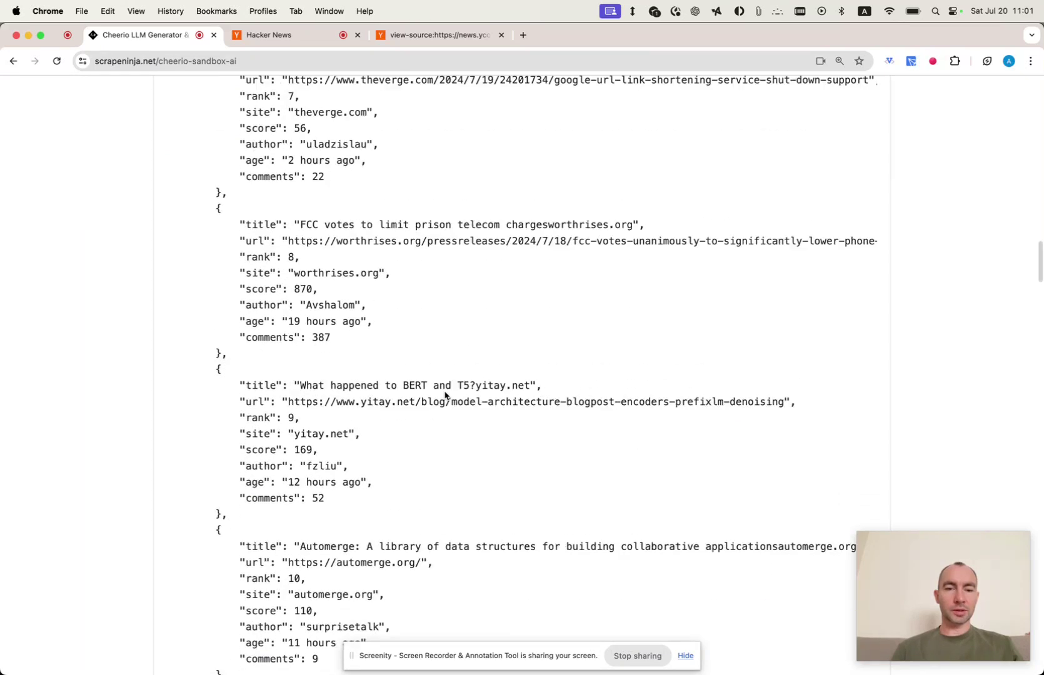
{"action": "scroll", "coordinate": [444, 395], "scroll_direction": "up", "scroll_amount": 5}
{"action": "scroll", "coordinate": [444, 395], "scroll_direction": "up", "scroll_amount": 5}
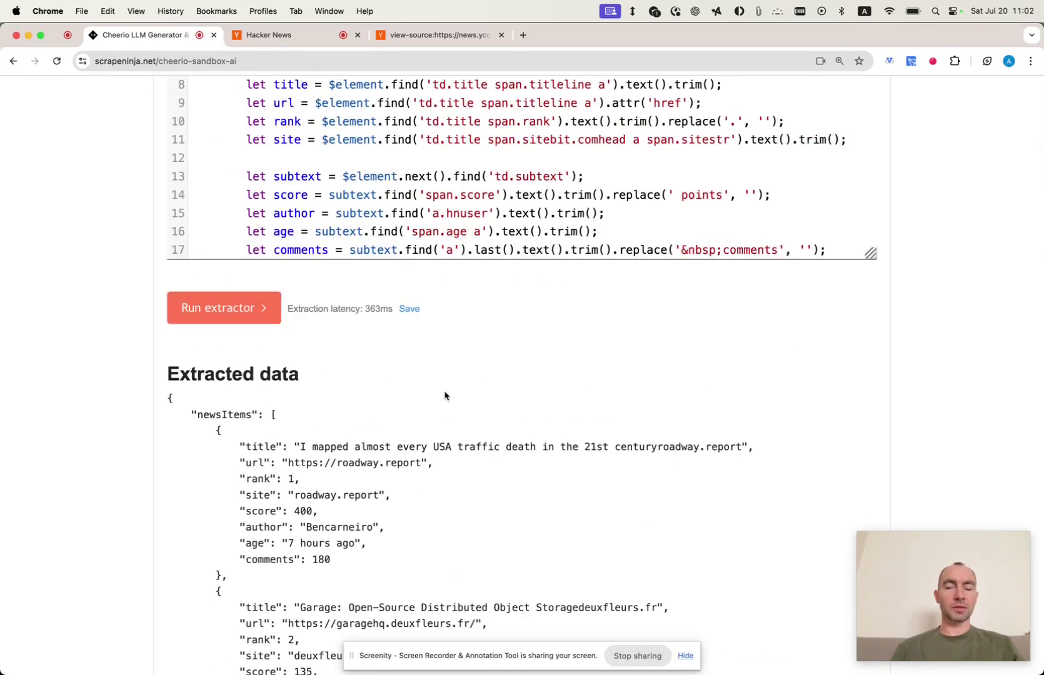
{"action": "scroll", "coordinate": [445, 396], "scroll_direction": "up", "scroll_amount": 3}
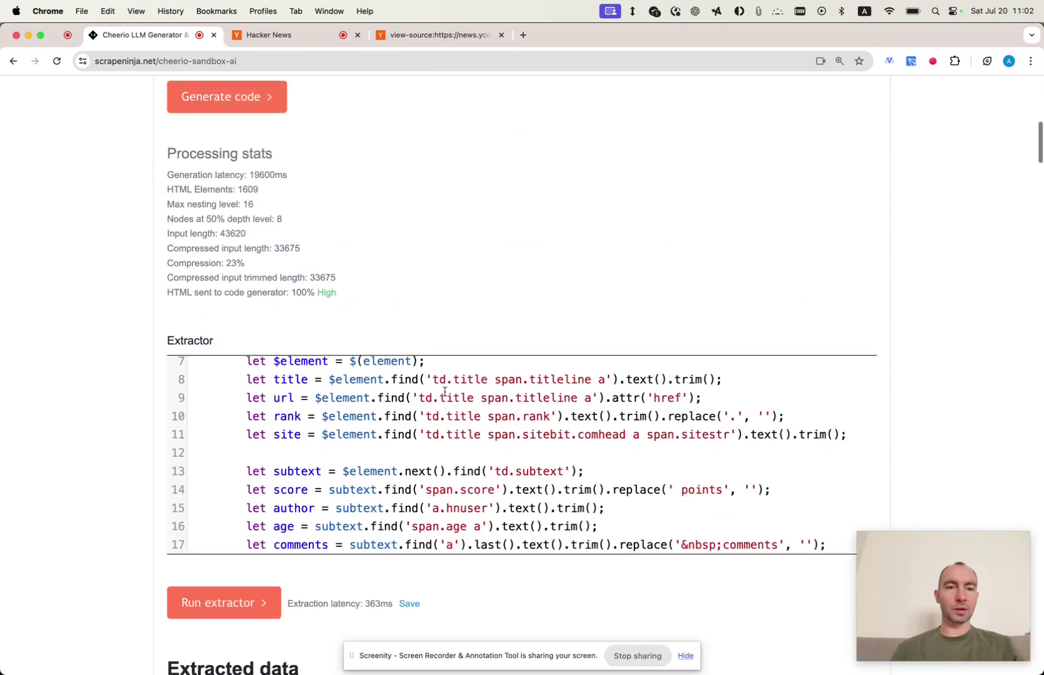
{"action": "scroll", "coordinate": [395, 423], "scroll_direction": "up", "scroll_amount": 2}
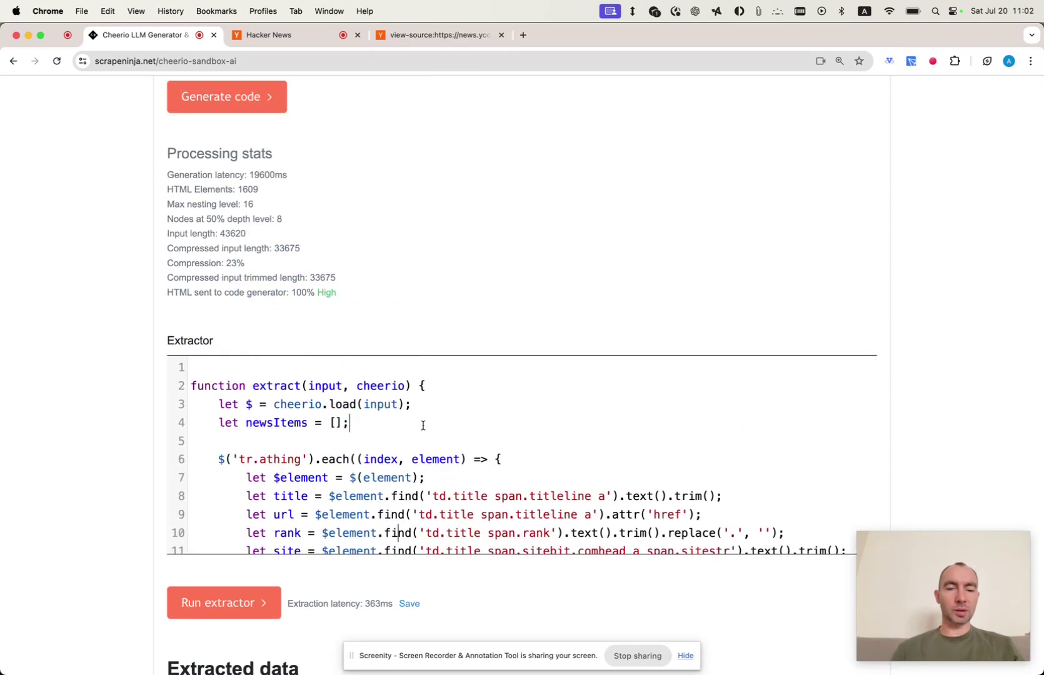
Select the whole extractor function in the Extractor editor.
{"action": "left_click", "coordinate": [423, 425]}
{"action": "key", "text": "cmd+a"}
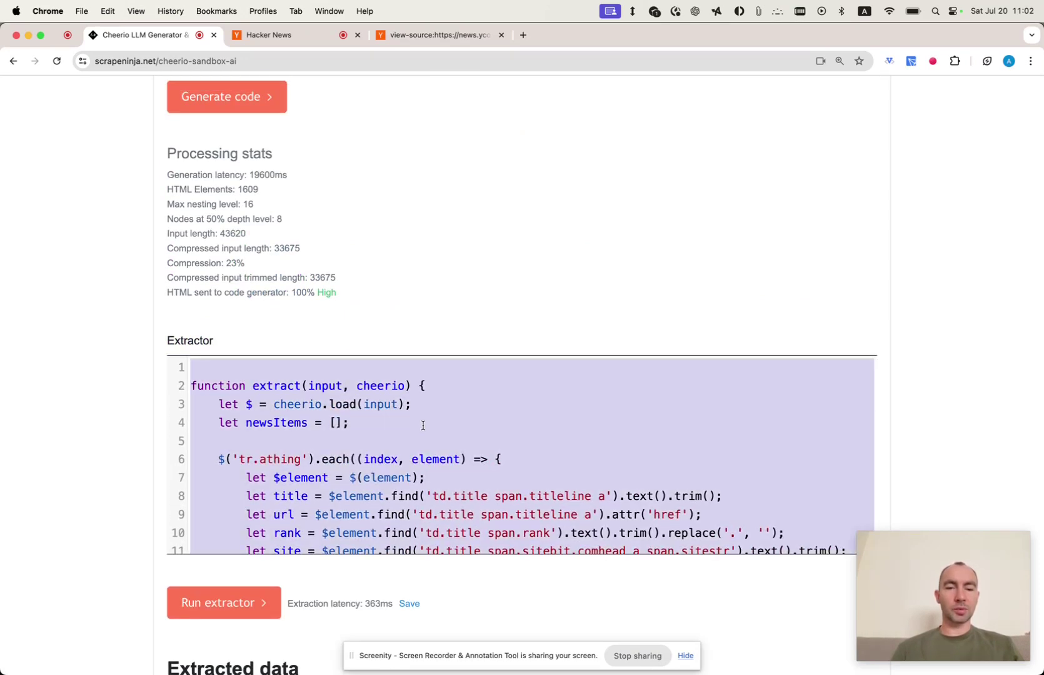